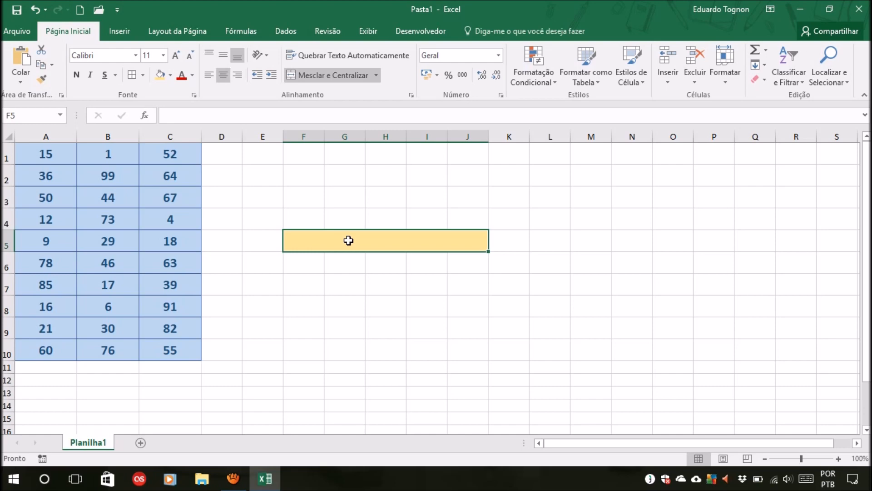
# Step: Enter =SOMA(A1;A10) in the yellow merged cell F5 to add only cells A1 and A10
pyautogui.click(466, 283)
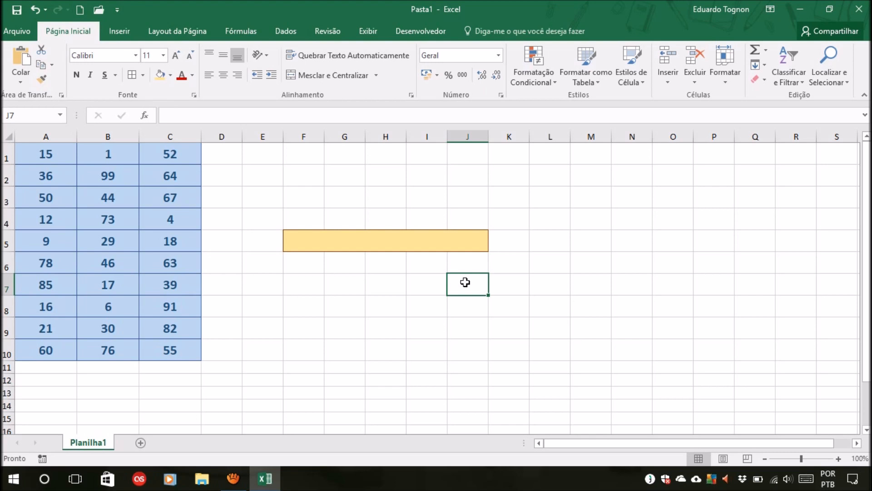
pyautogui.click(408, 247)
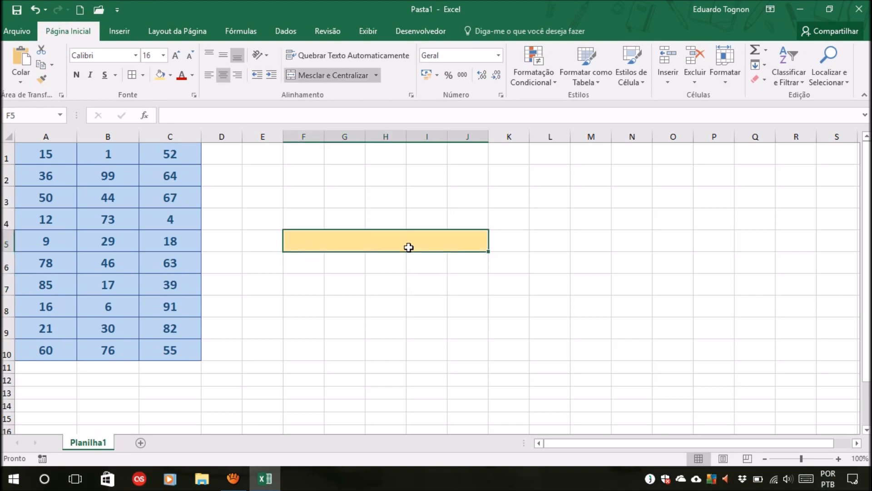
pyautogui.write('=SOMA')
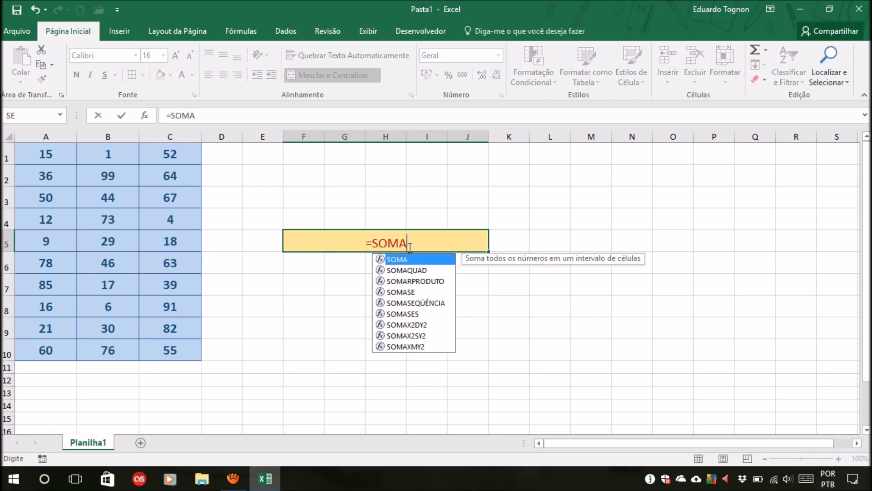
pyautogui.write('(')
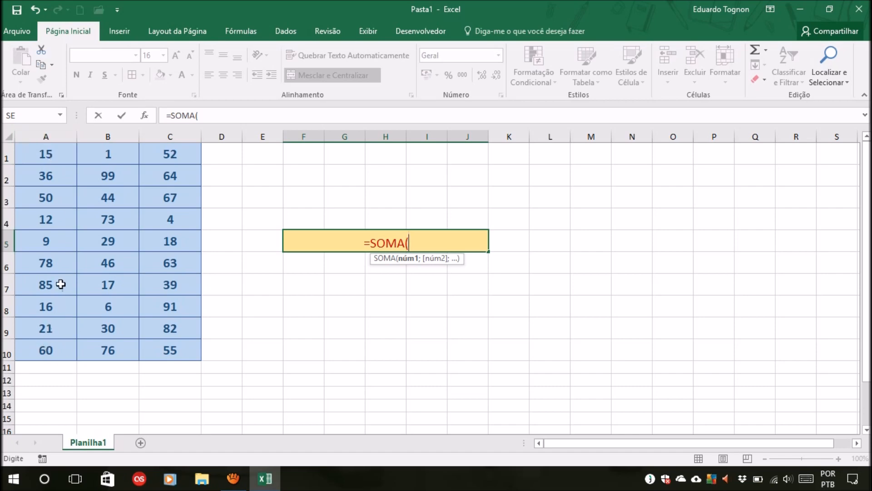
pyautogui.click(53, 155)
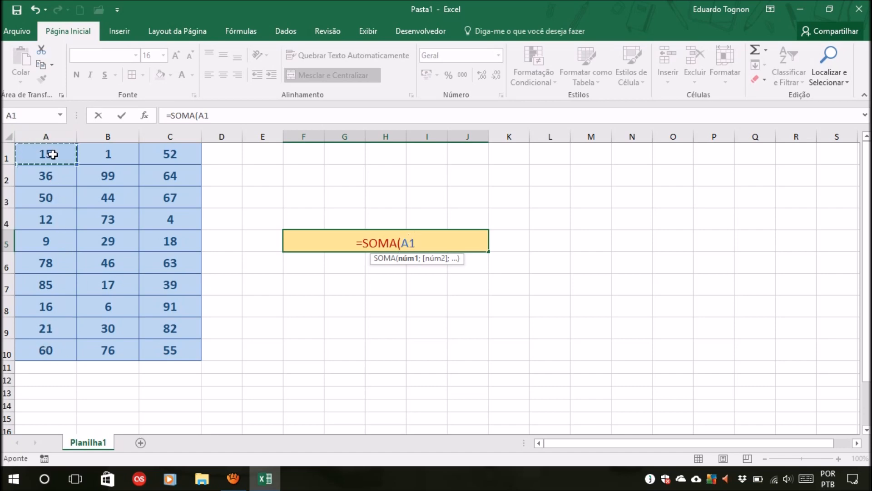
pyautogui.write(';')
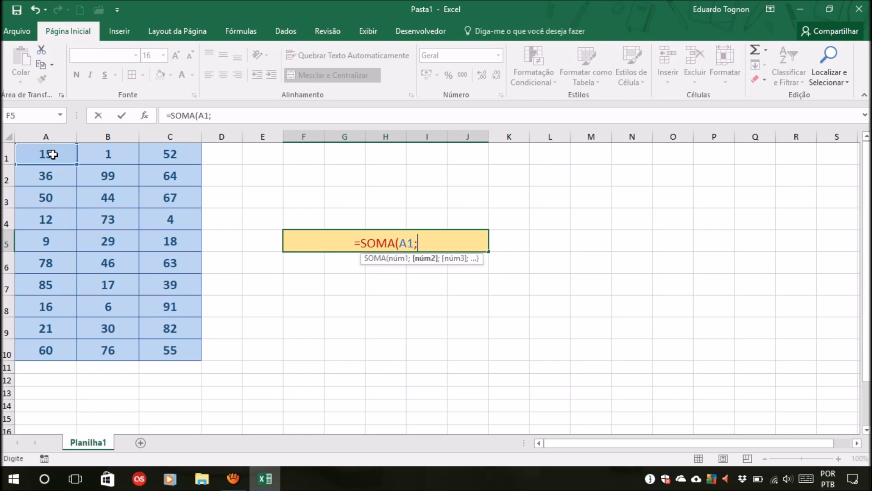
pyautogui.click(54, 347)
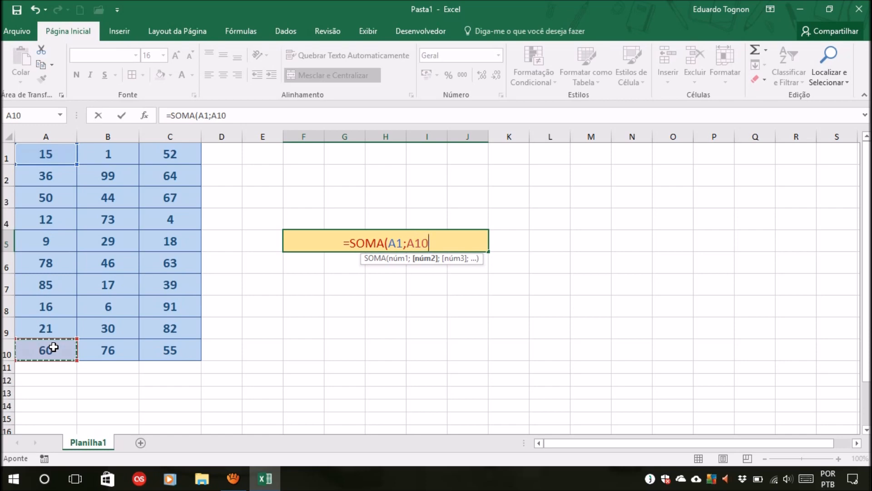
pyautogui.write(')')
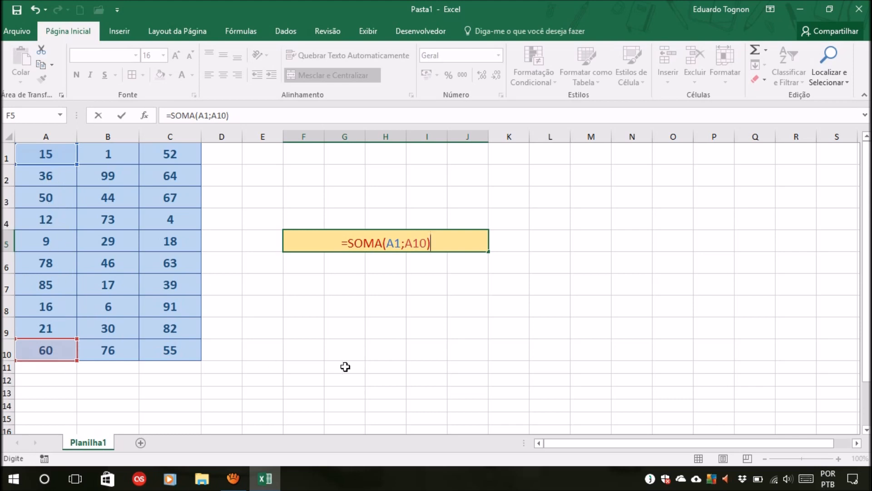
pyautogui.press('Return')
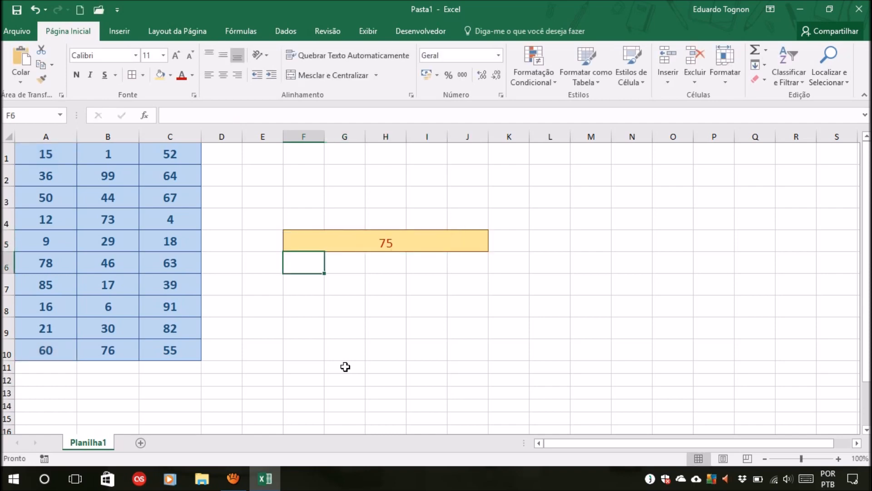
# Step: Format the result in merged cell F5 with middle vertical alignment, bold text and font size 18
pyautogui.click(419, 239)
pyautogui.click(223, 55)
pyautogui.click(77, 75)
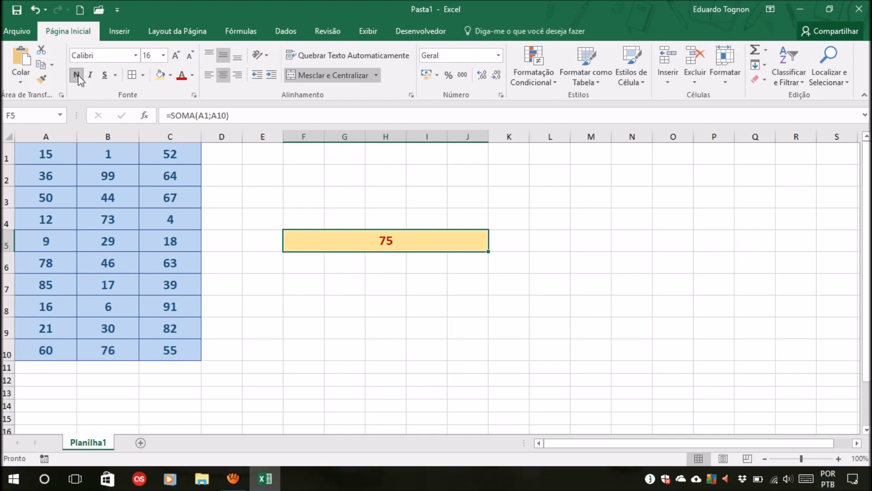
pyautogui.click(175, 55)
# Step: Replace the formula in merged cell F5 with =SOMA(A1:A10) to add the whole range of column A values
pyautogui.click(56, 152)
pyautogui.click(55, 352)
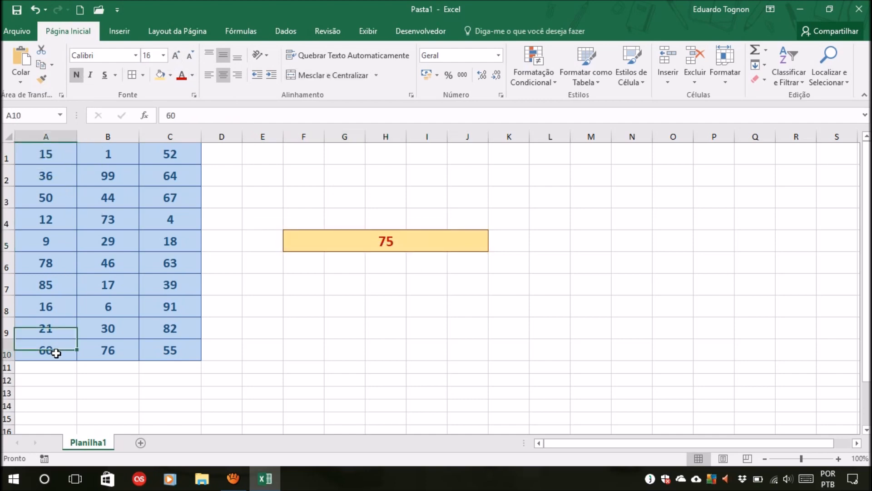
pyautogui.click(399, 246)
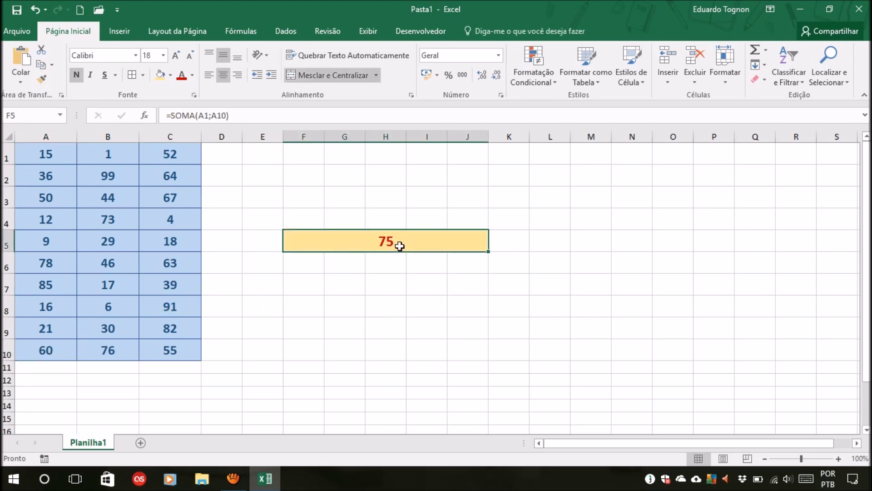
pyautogui.write('=SOMA(')
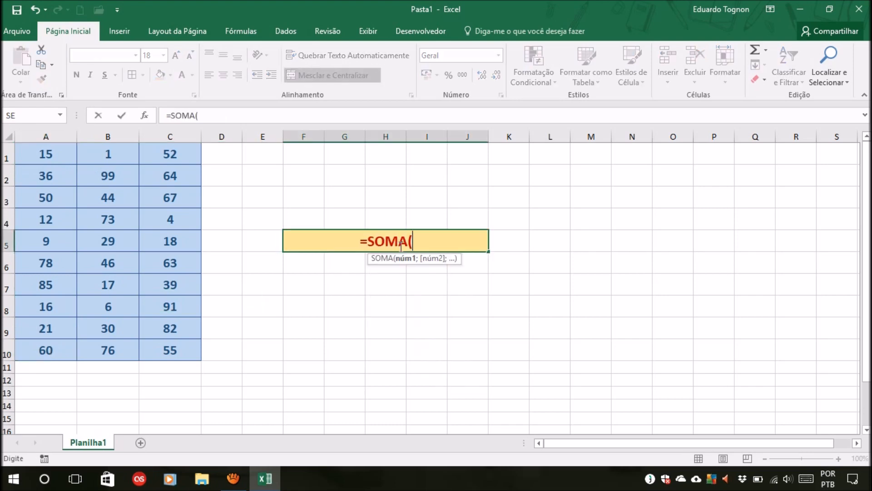
pyautogui.click(41, 153)
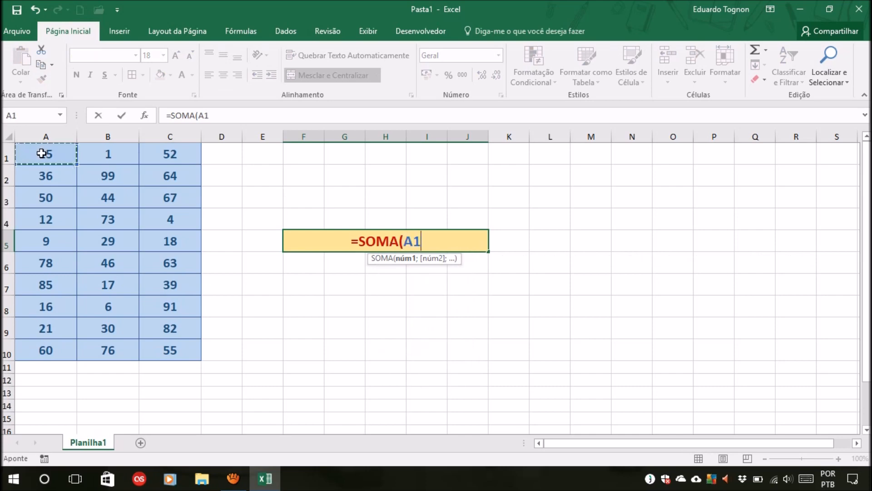
pyautogui.press('F8')
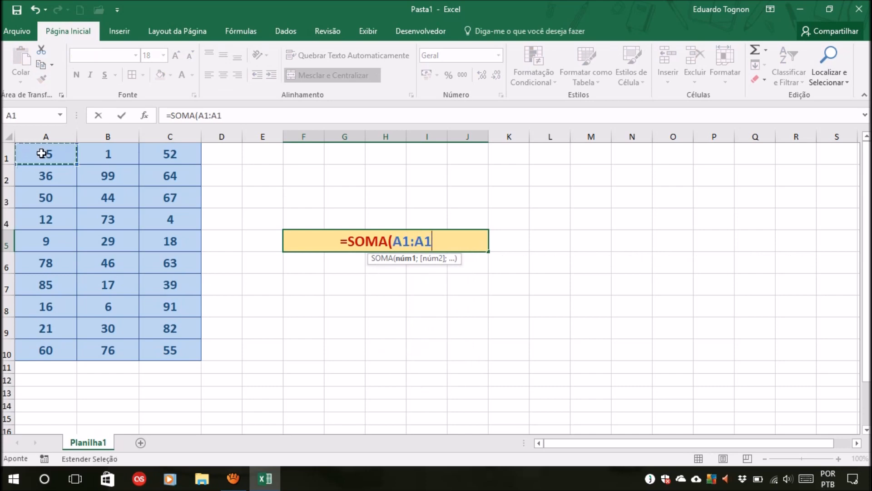
pyautogui.click(52, 351)
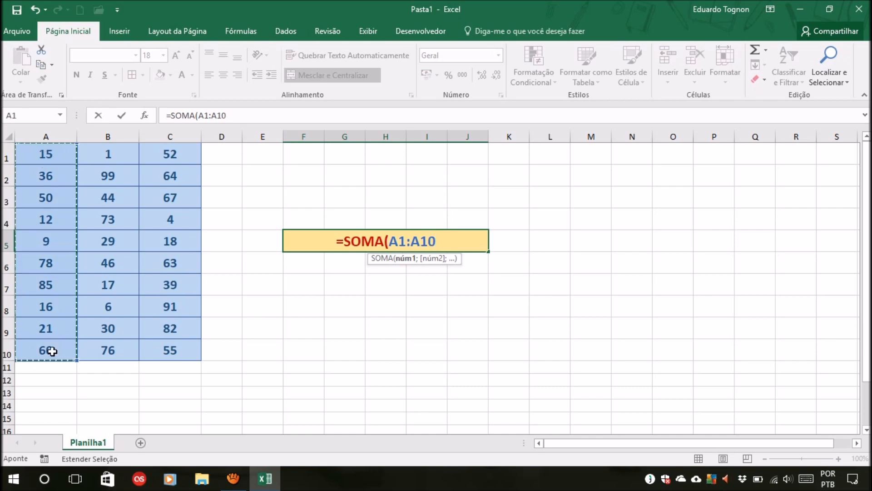
pyautogui.write(')')
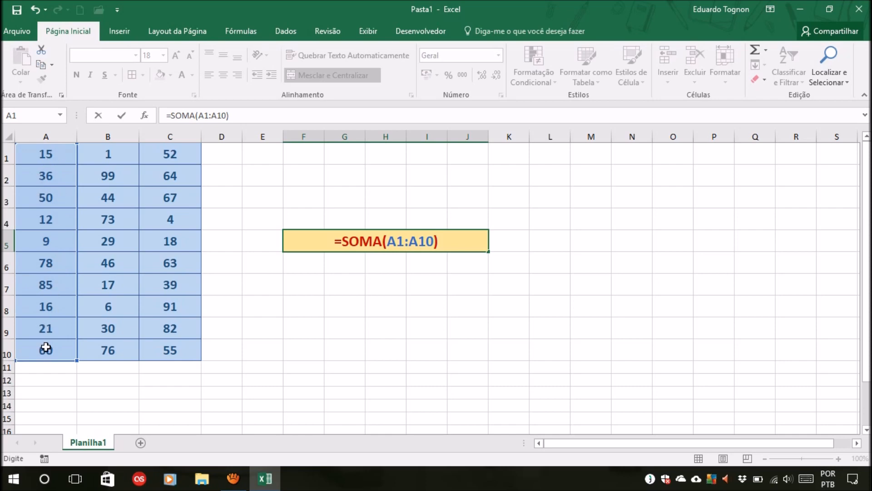
pyautogui.press('Return')
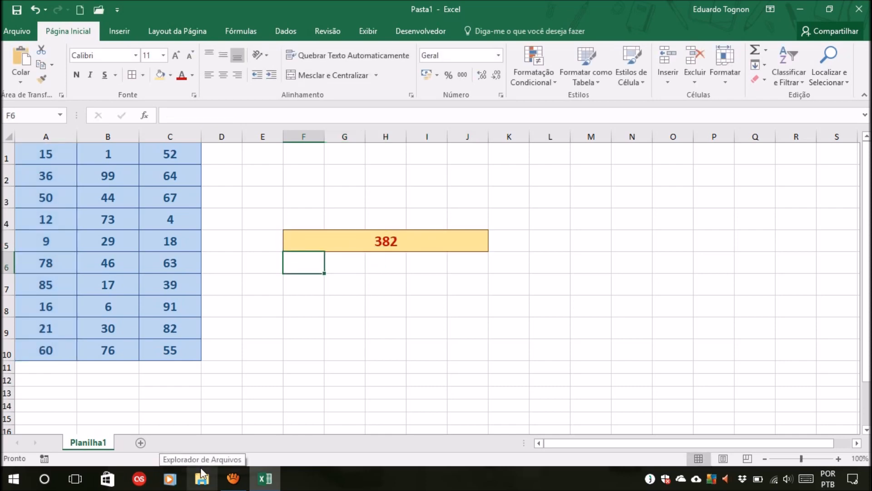
# Step: Replace the formula in merged cell F5 with =SOMA(A1:C10) to add every value in the three-column blue table
pyautogui.click(394, 244)
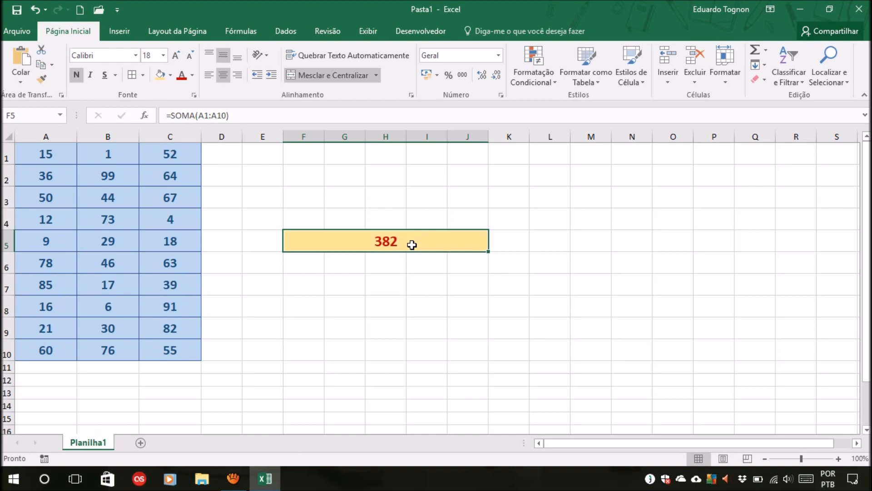
pyautogui.write('=SOMA(')
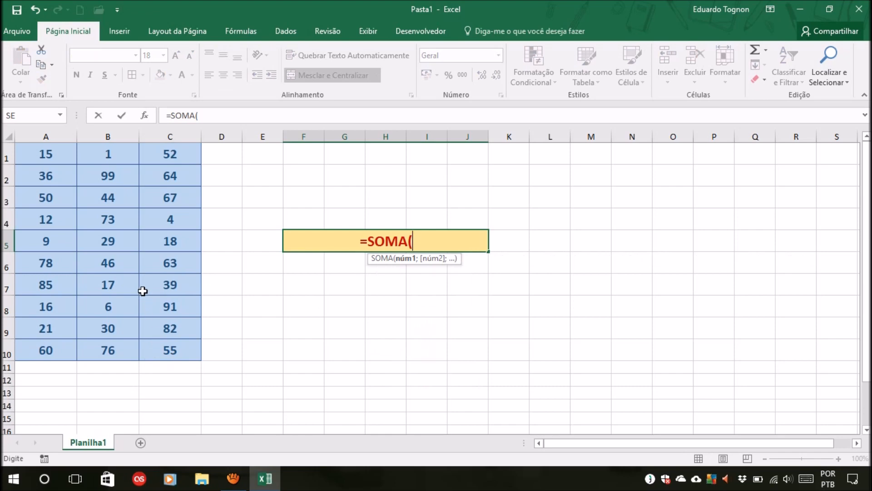
pyautogui.click(37, 152)
pyautogui.moveTo(36, 151); pyautogui.dragTo(169, 360)
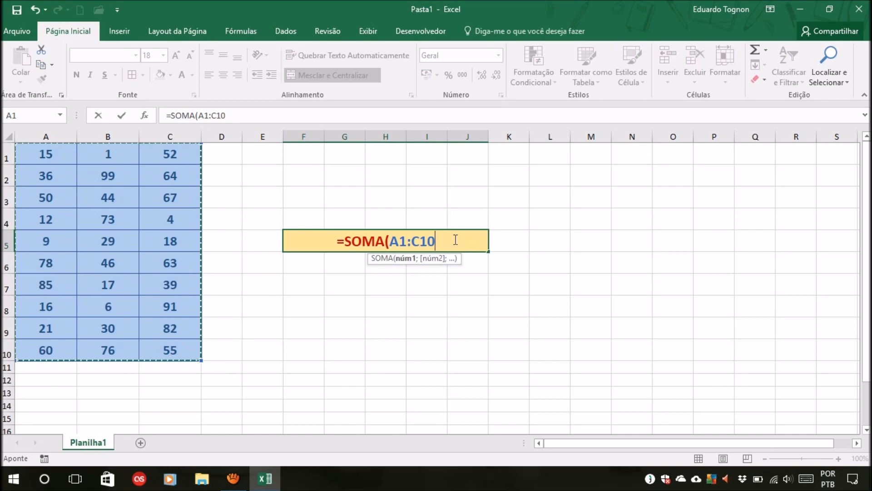
pyautogui.write(')')
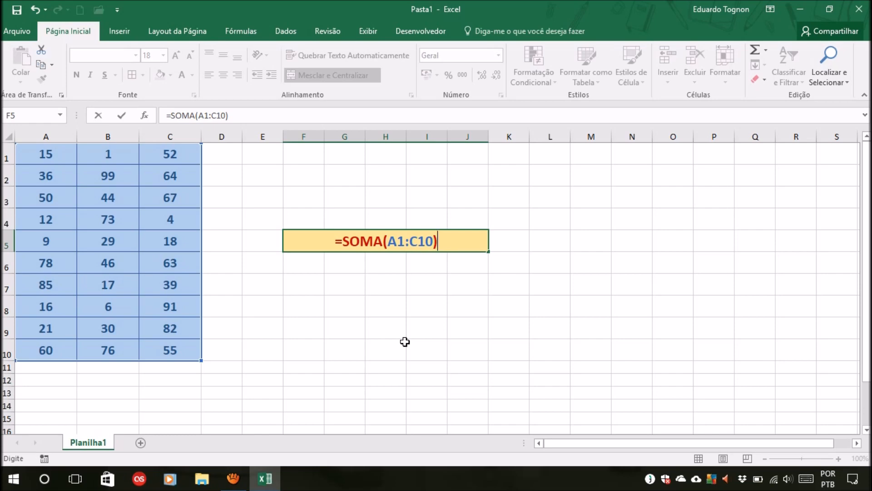
pyautogui.press('Return')
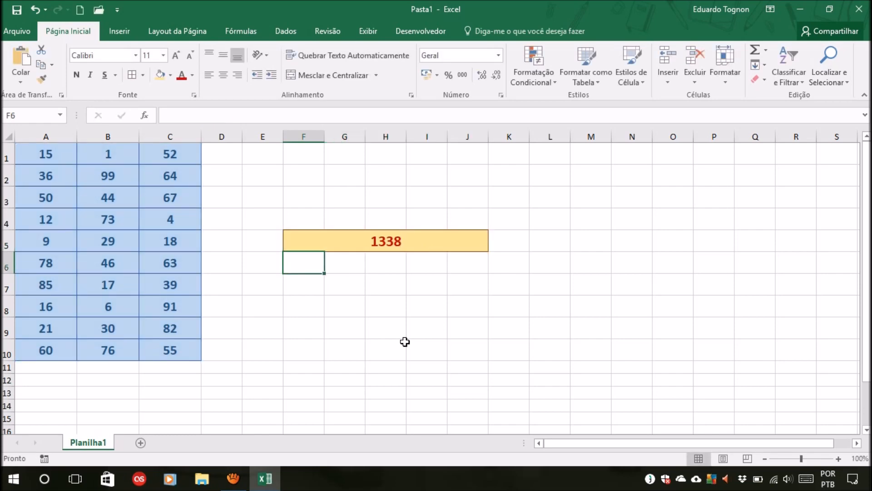
# Step: Replace the formula in merged cell F5 with =SOMA(A2;B4;B8;C9;C1) to add these five separate cells
pyautogui.click(448, 244)
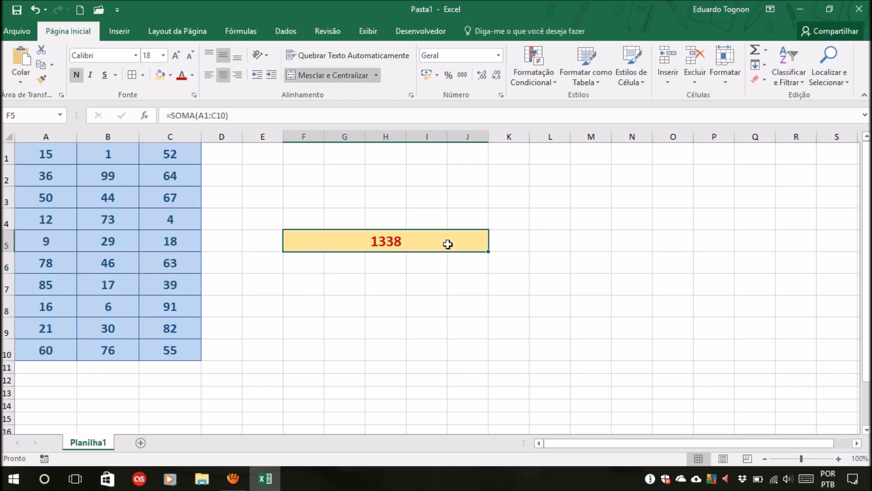
pyautogui.write('=SOMA')
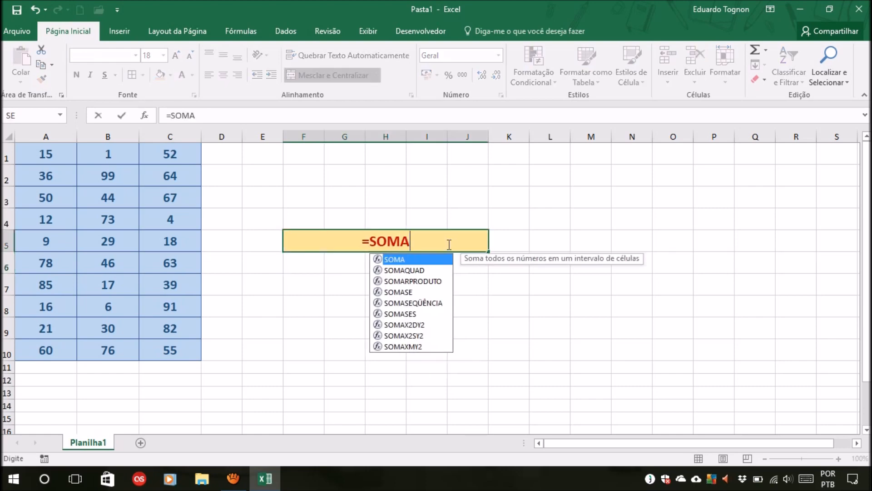
pyautogui.write('(')
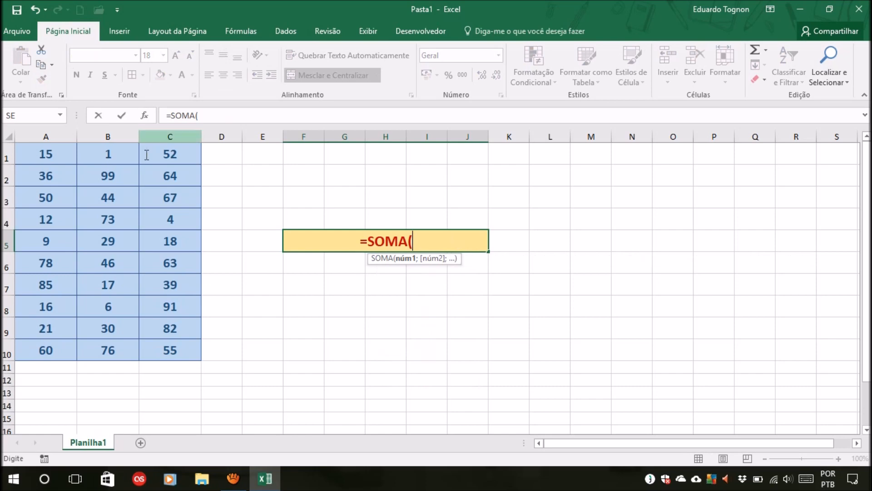
pyautogui.click(44, 179)
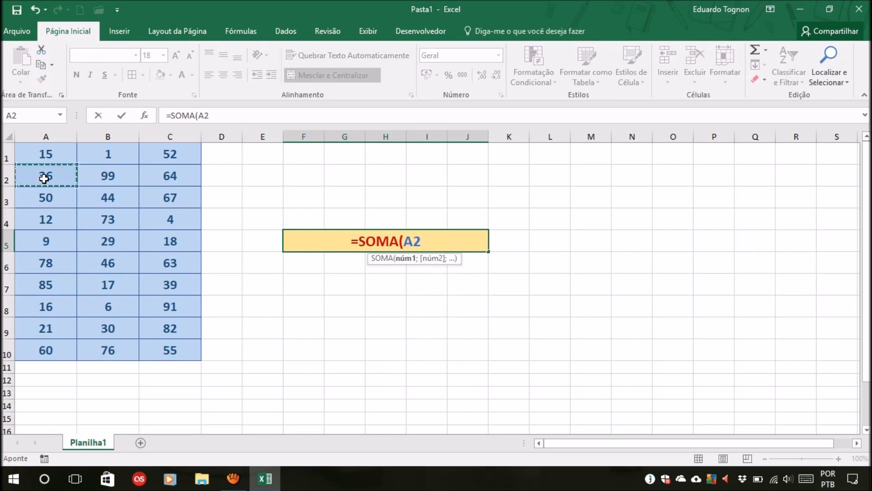
pyautogui.write(';')
pyautogui.click(117, 218)
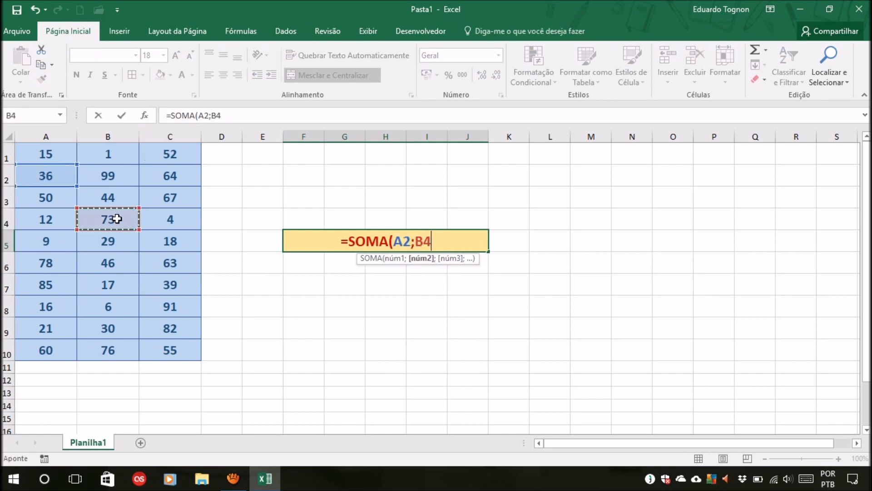
pyautogui.write(';')
pyautogui.click(117, 308)
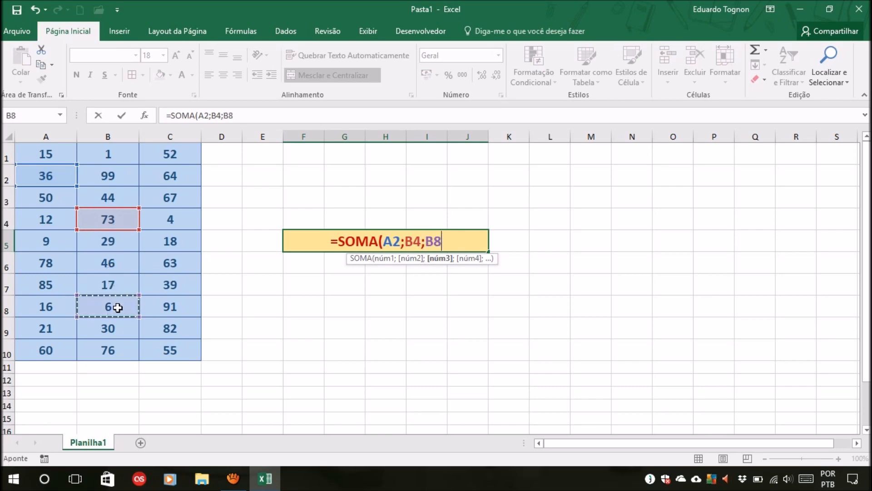
pyautogui.write(';')
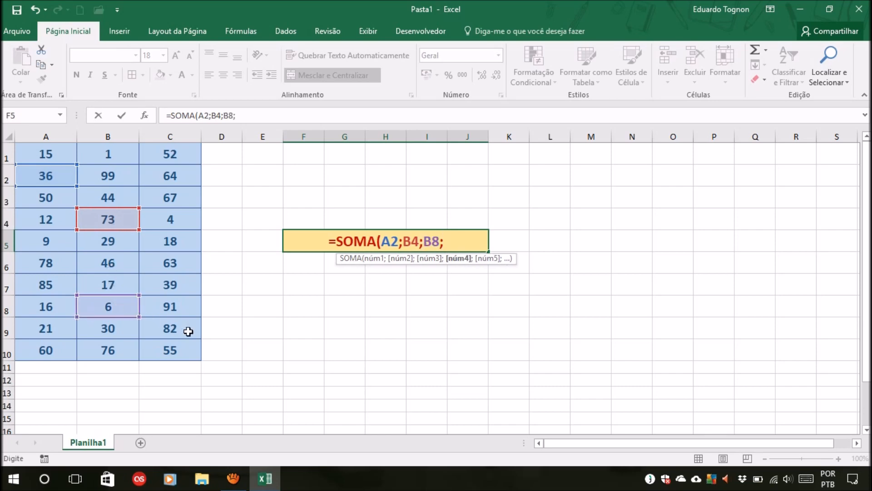
pyautogui.click(188, 332)
pyautogui.write(';')
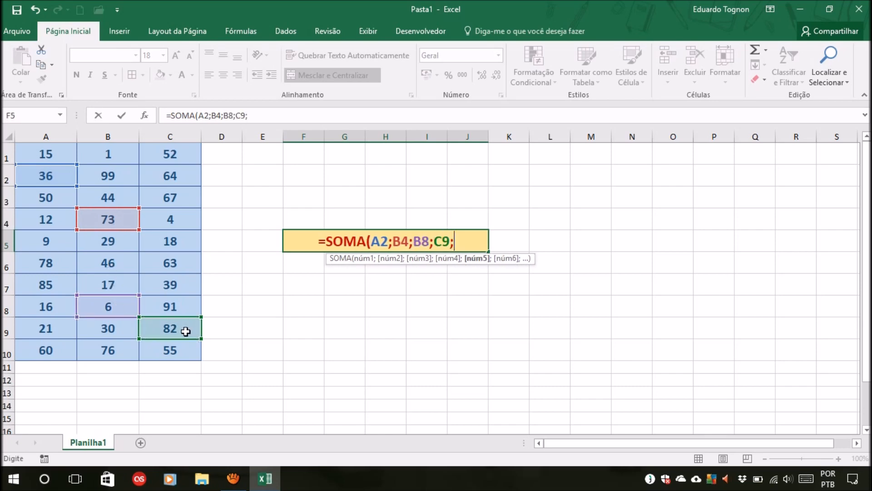
pyautogui.click(167, 155)
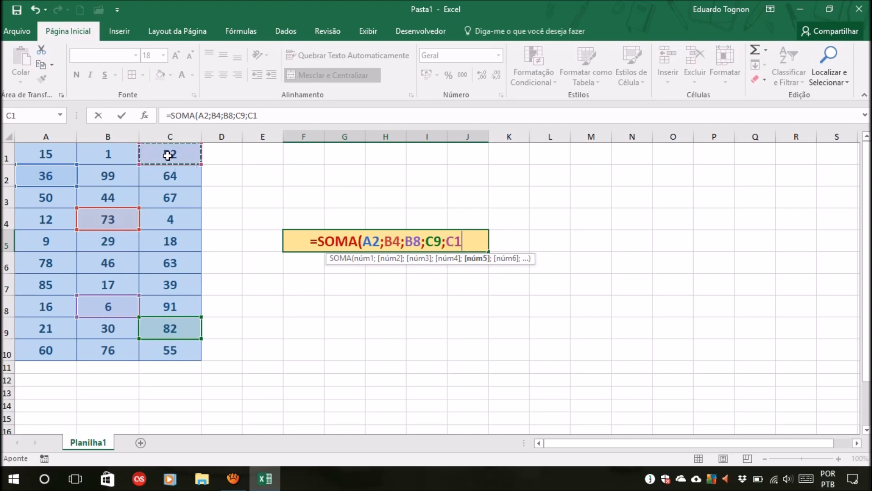
pyautogui.write(')')
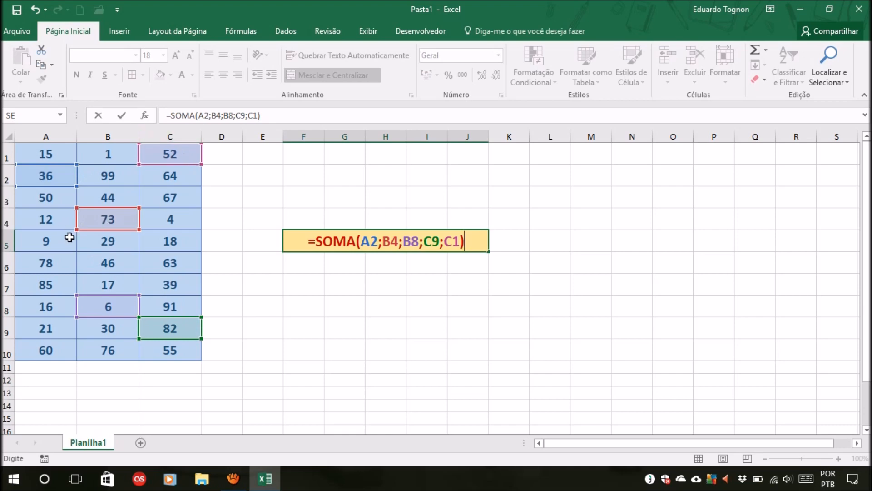
pyautogui.press('Return')
# Step: Replace the formula in merged cell F5 with =SOMA(A1:A10;C1:C10) to add only the first and third columns of the blue table
pyautogui.click(474, 241)
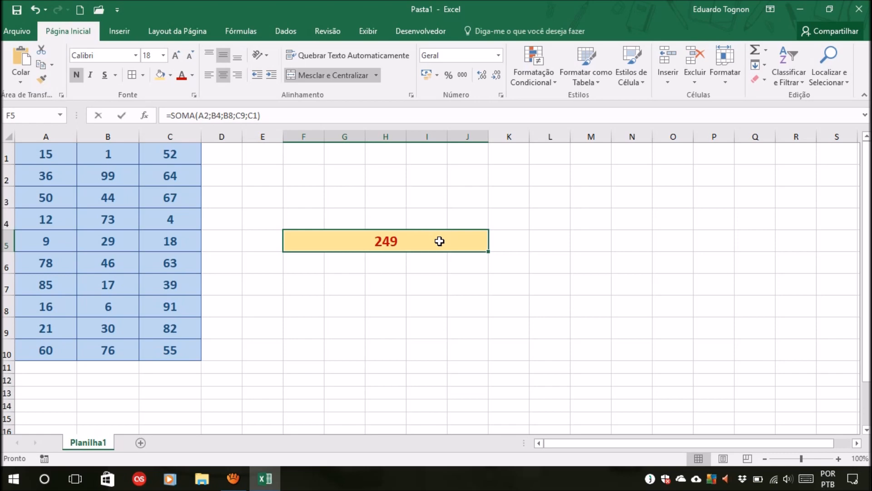
pyautogui.write('=SOMA(')
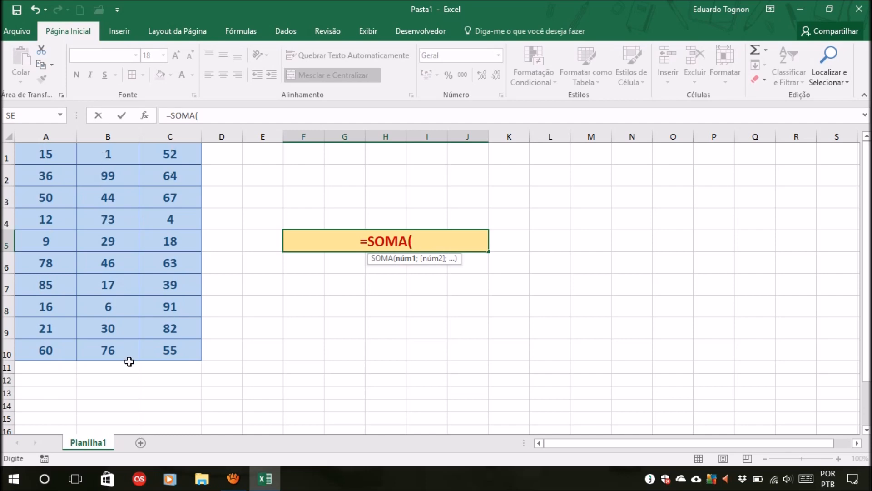
pyautogui.write('A1')
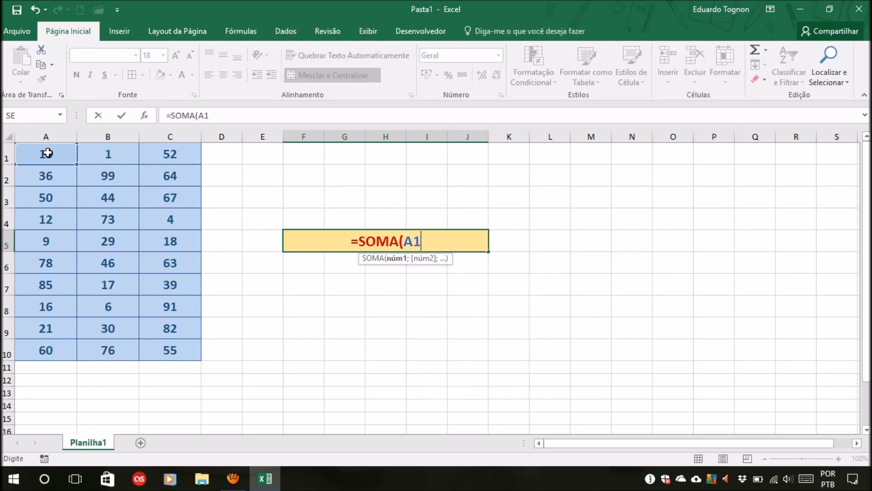
pyautogui.write(':')
pyautogui.click(45, 353)
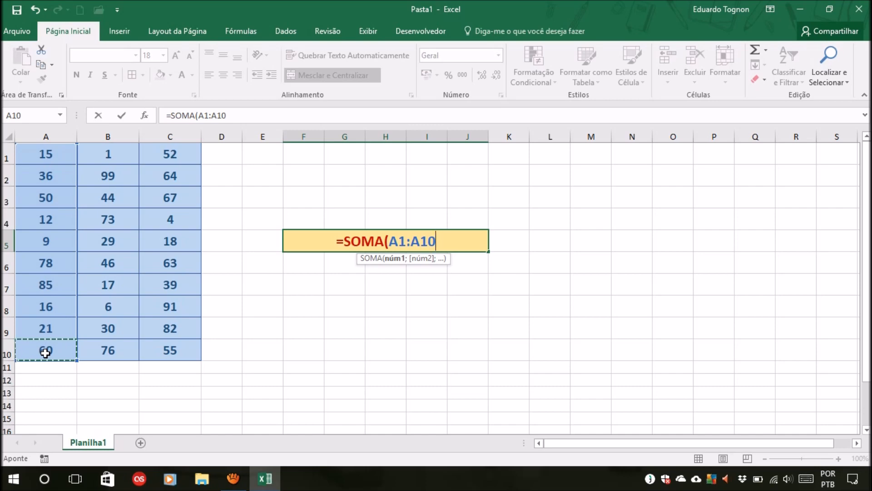
pyautogui.write(';')
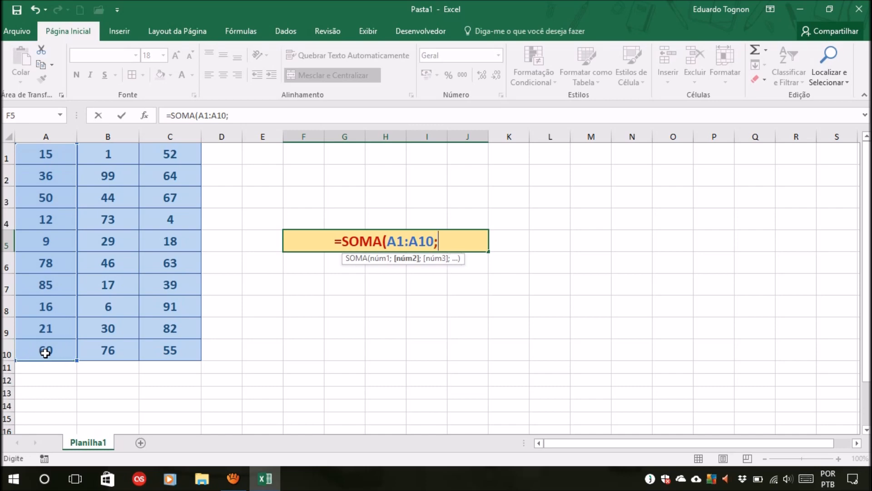
pyautogui.click(178, 158)
pyautogui.press('F8')
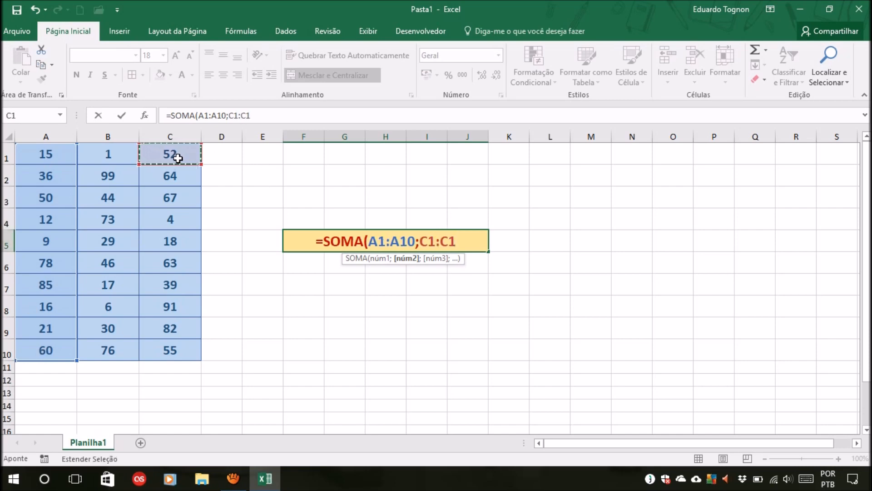
pyautogui.click(183, 348)
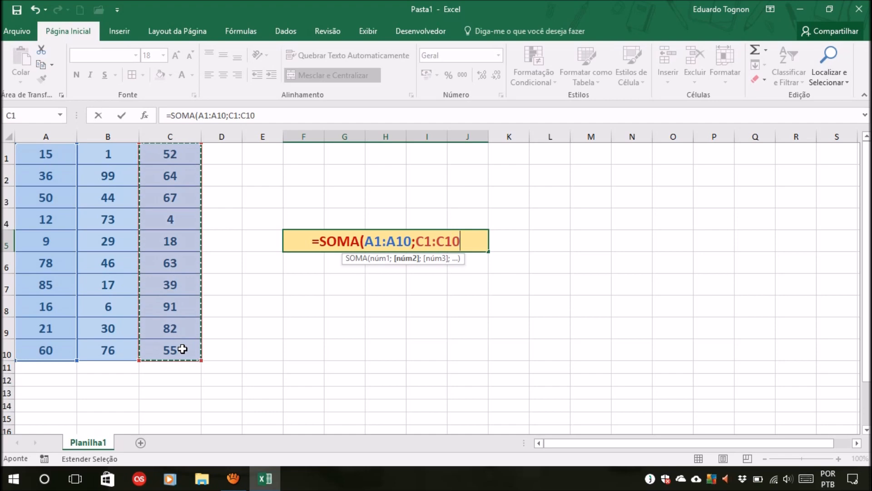
pyautogui.write(')')
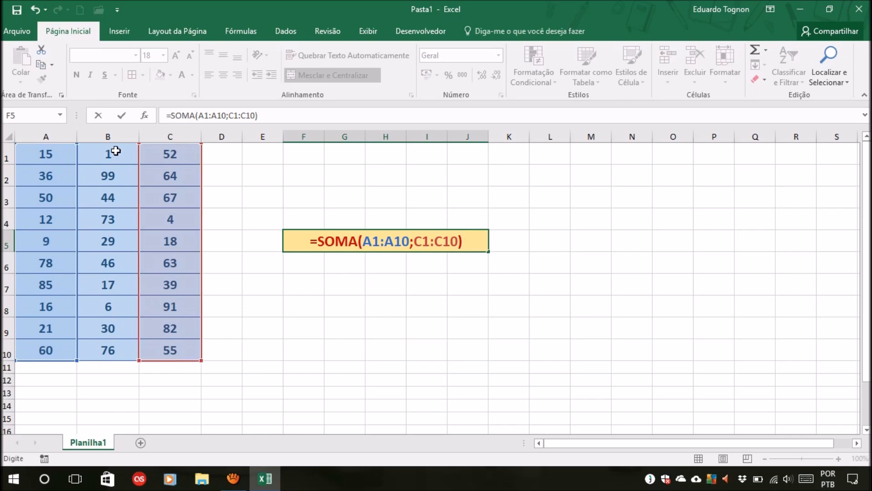
pyautogui.press('Return')
pyautogui.click(373, 240)
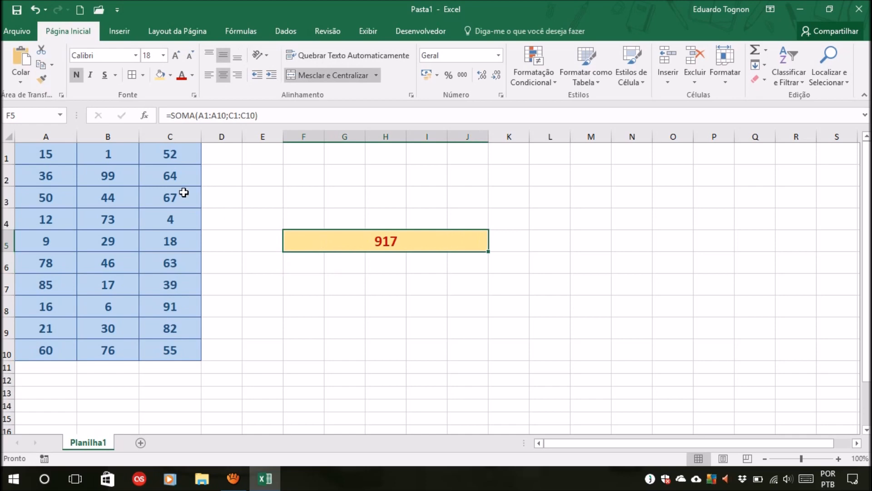
pyautogui.moveTo(49, 149); pyautogui.dragTo(43, 351)
pyautogui.moveTo(170, 155); pyautogui.dragTo(172, 351)
# Step: Start a new SOMA formula in merged cell F5 with cell A1, row range A4:C4 and block B8:C10 as arguments
pyautogui.click(409, 239)
pyautogui.write('=')
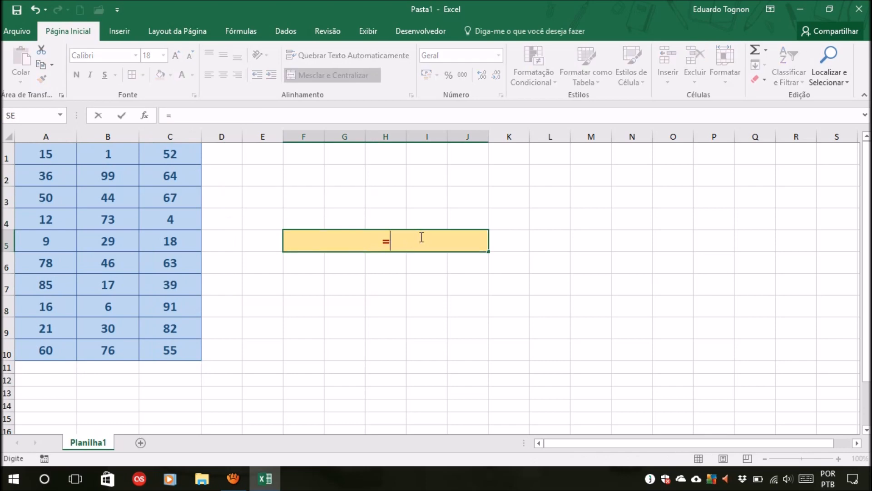
pyautogui.write('SOMA*')
pyautogui.press('BackSpace')
pyautogui.write('(')
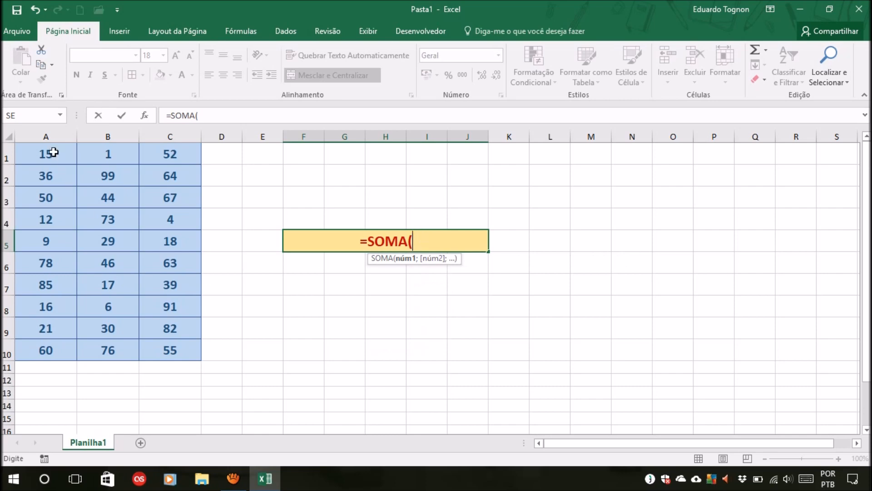
pyautogui.click(53, 151)
pyautogui.write(';')
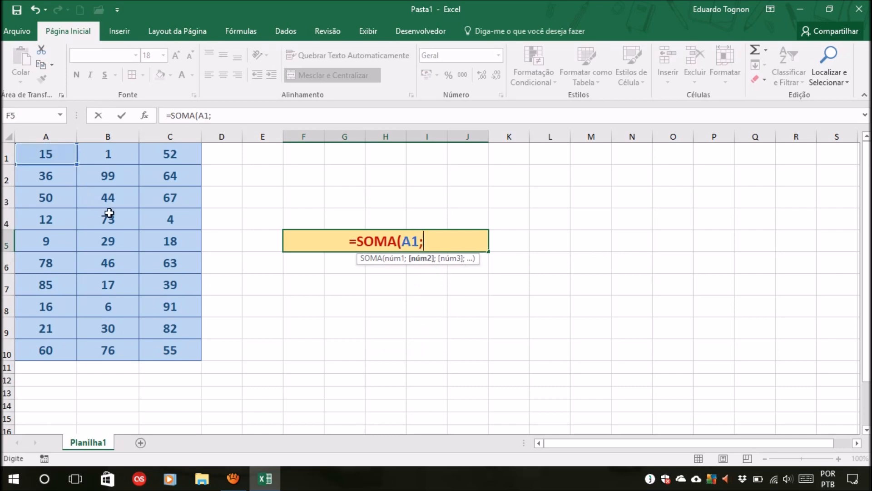
pyautogui.moveTo(42, 219); pyautogui.dragTo(168, 217)
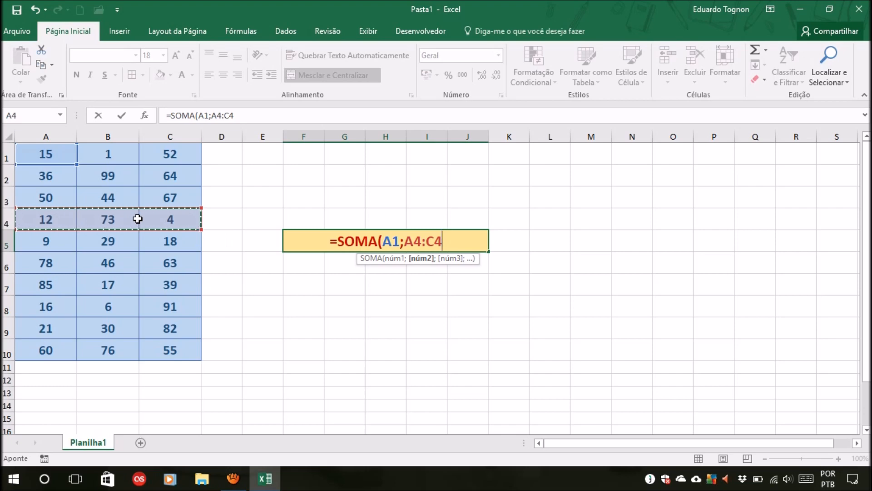
pyautogui.write(';')
pyautogui.moveTo(108, 305); pyautogui.dragTo(180, 356)
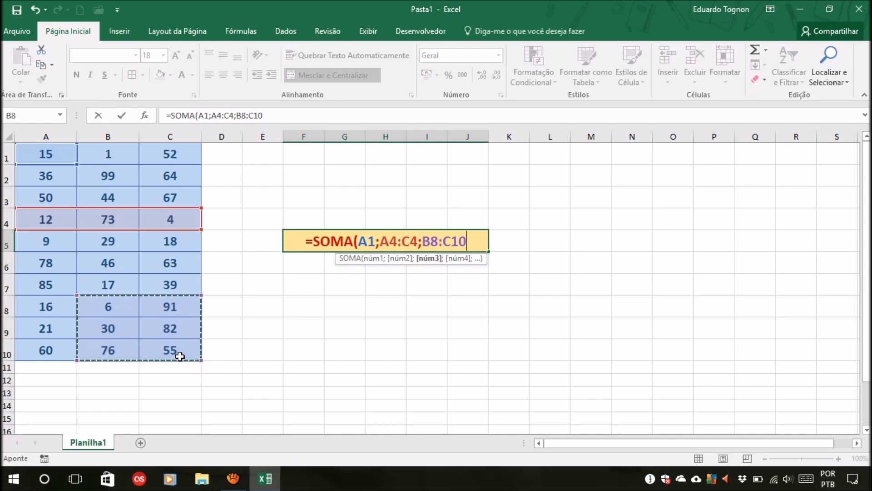
pyautogui.moveTo(144, 296); pyautogui.dragTo(170, 350)
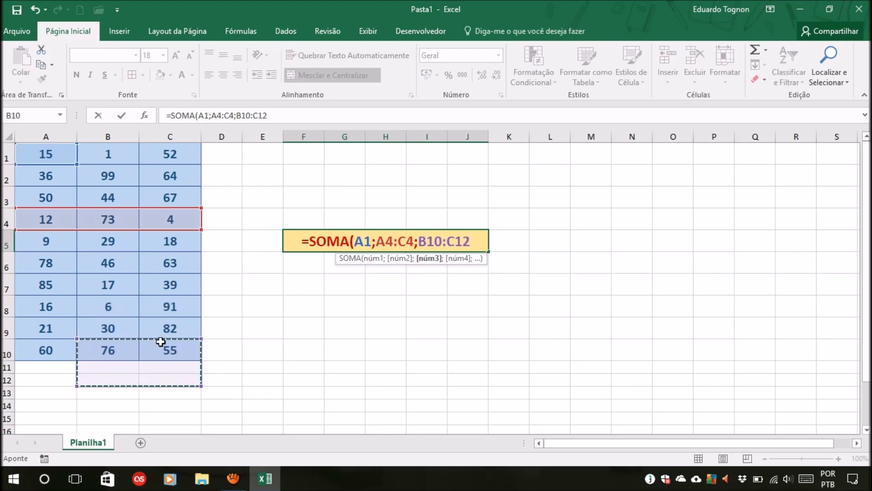
pyautogui.moveTo(105, 299); pyautogui.dragTo(191, 349)
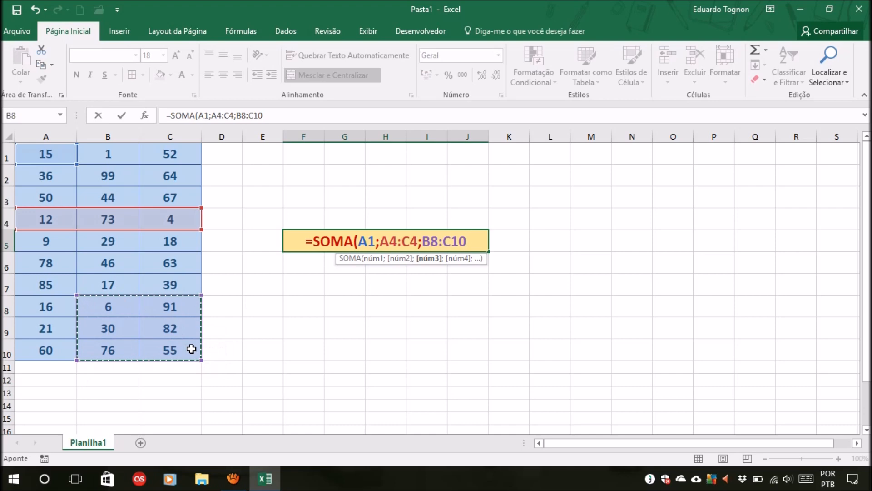
# Step: Complete the SOMA formula in F5 by adding cell C1, cell A6 and row range A3:C3 as its remaining arguments
pyautogui.write(';')
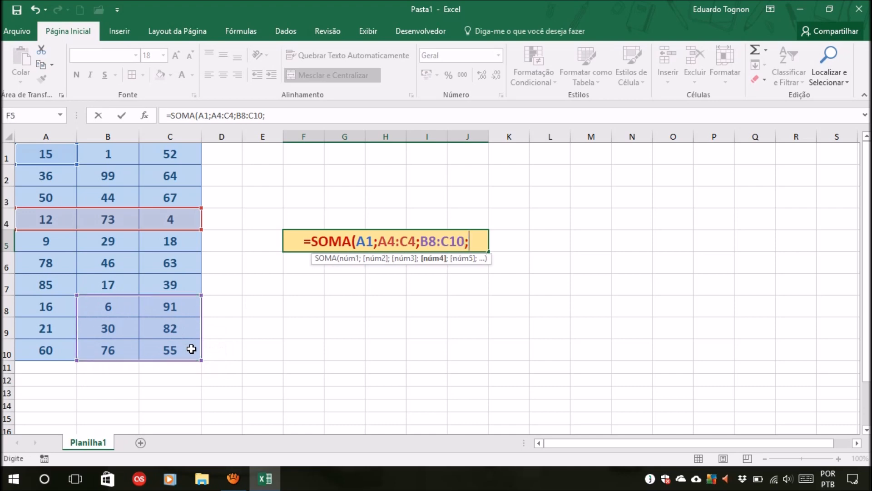
pyautogui.click(176, 153)
pyautogui.write(';')
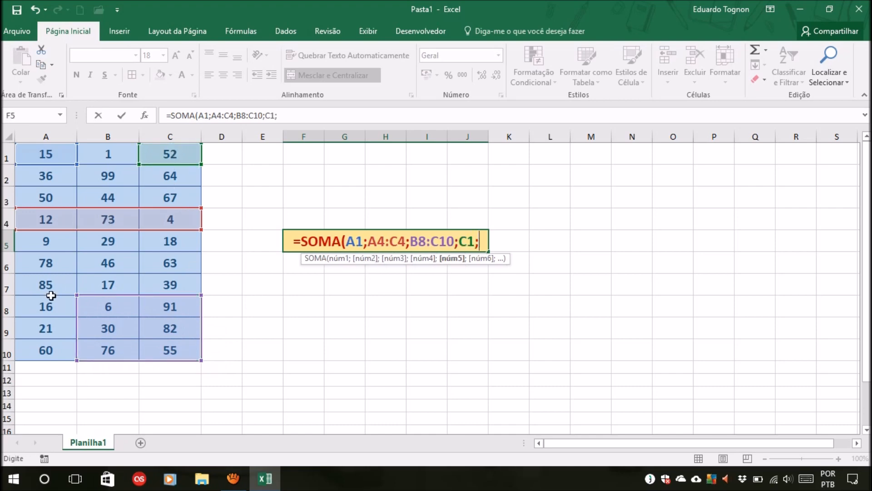
pyautogui.click(45, 261)
pyautogui.write(';')
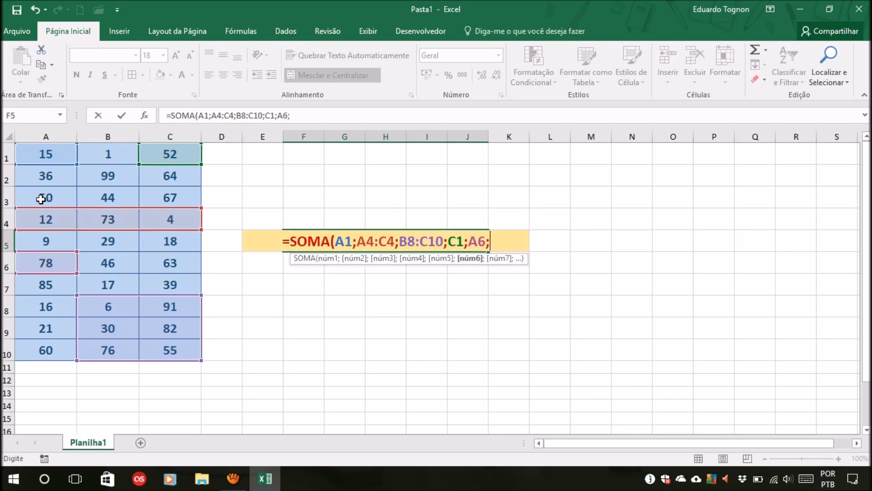
pyautogui.moveTo(41, 199); pyautogui.dragTo(166, 196)
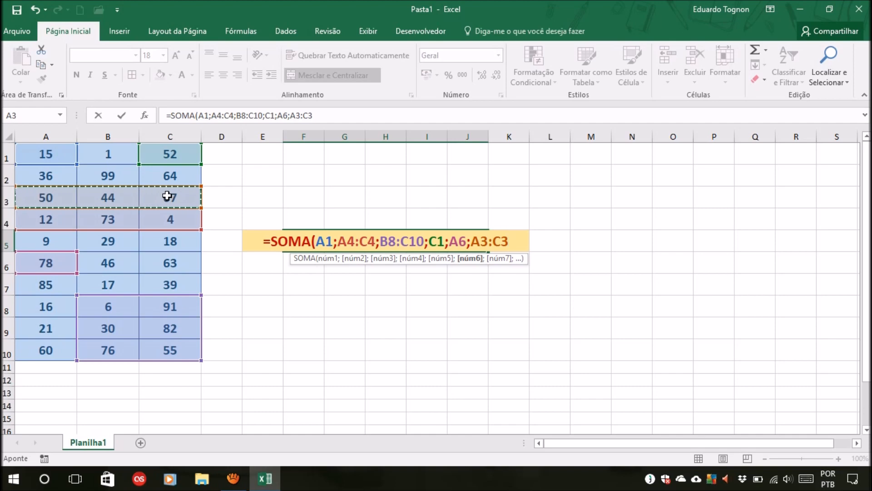
pyautogui.write(')')
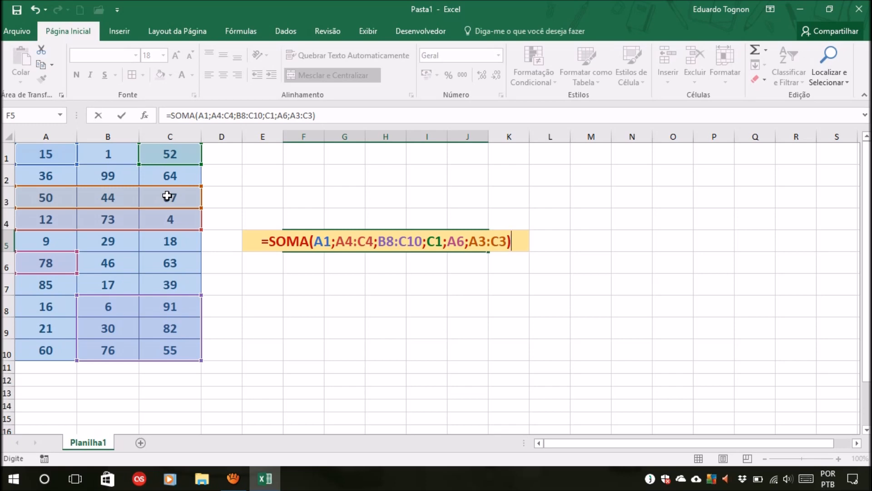
pyautogui.press('Return')
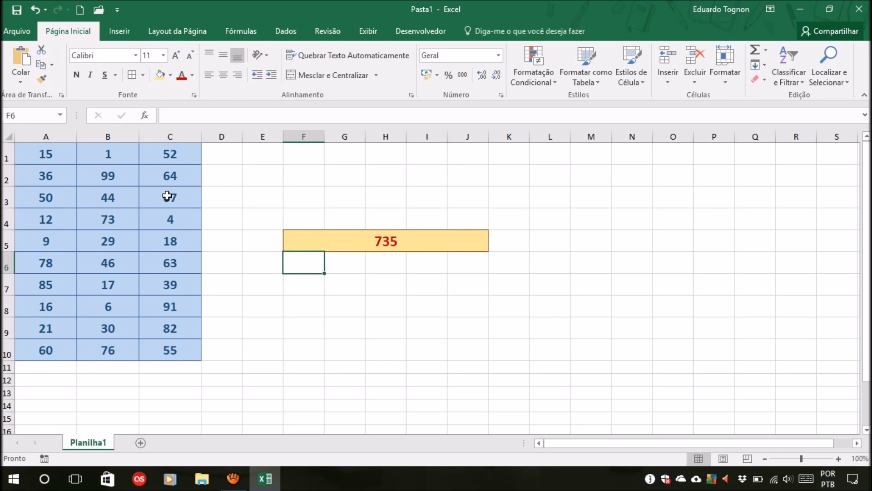
pyautogui.click(514, 356)
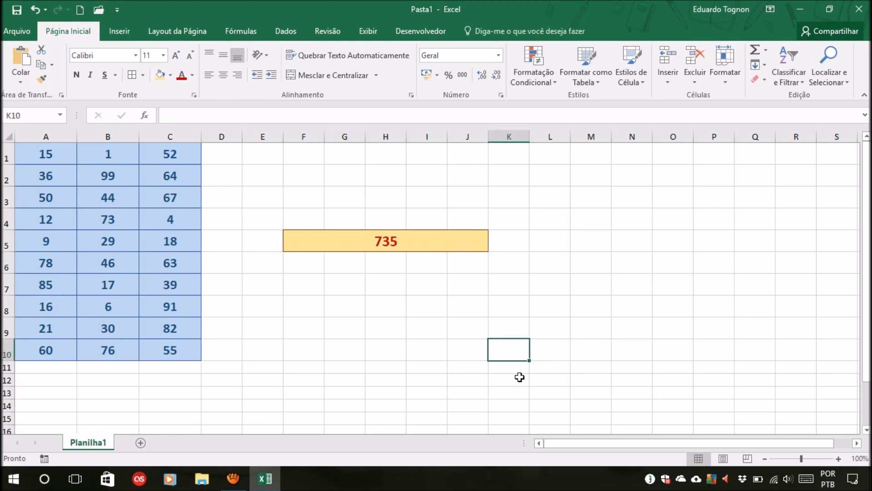